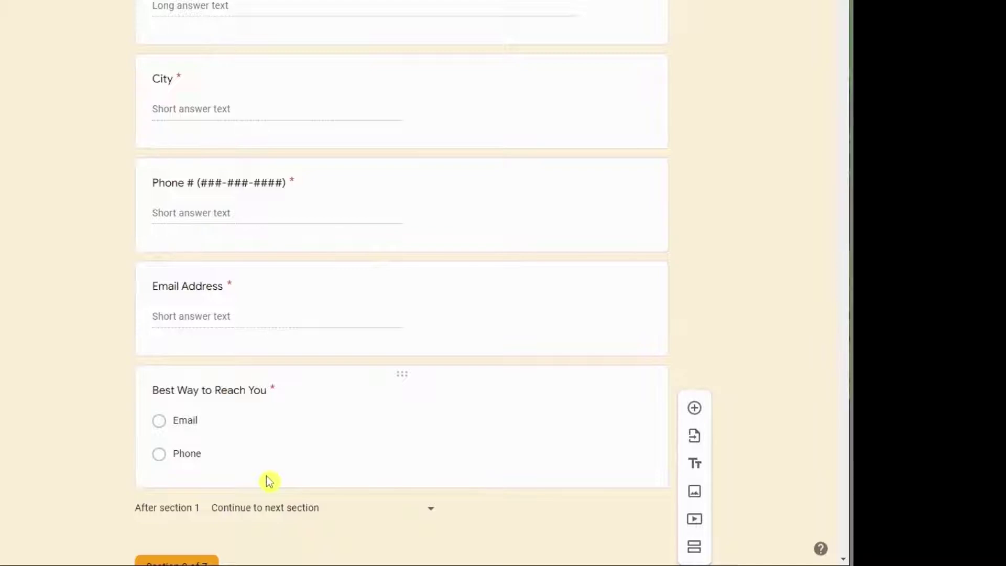
Delete the Phone option from Best Way to Reach You, leaving only Email.
{"action": "left_click", "coordinate": [633, 478]}
{"action": "left_click", "coordinate": [634, 477]}
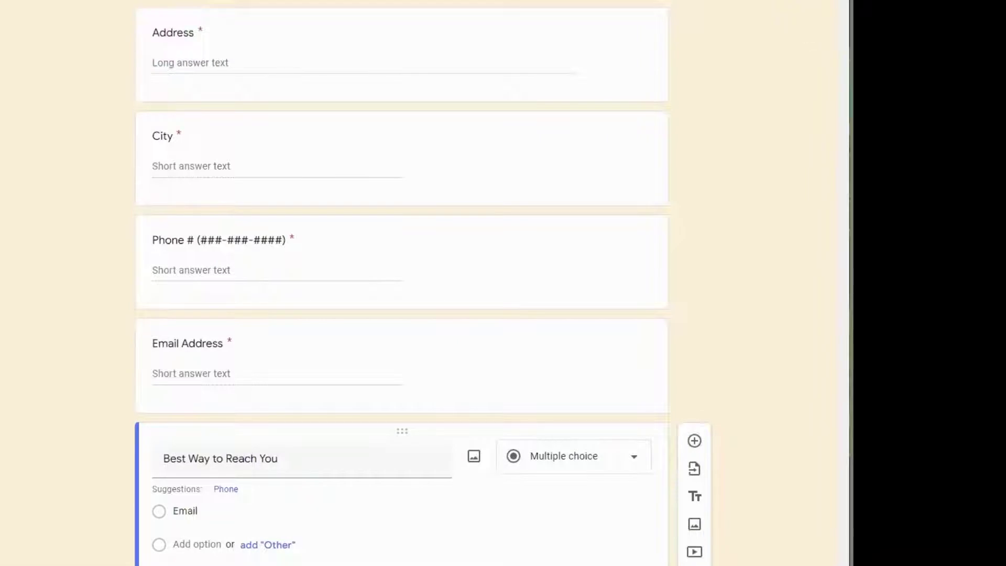
{"action": "scroll", "coordinate": [401, 283], "scroll_direction": "down", "scroll_amount": 9}
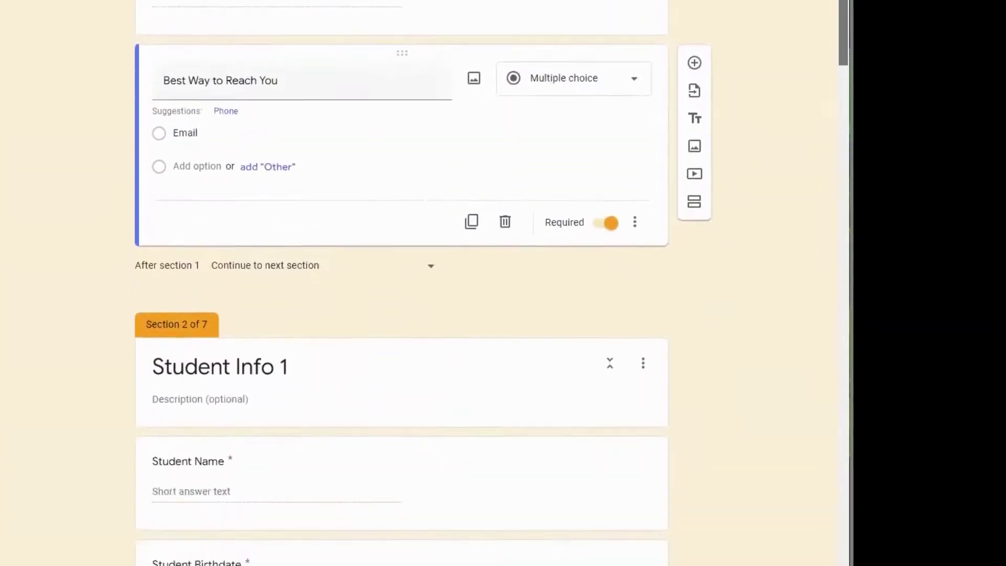
{"action": "scroll", "coordinate": [401, 282], "scroll_direction": "down", "scroll_amount": 4}
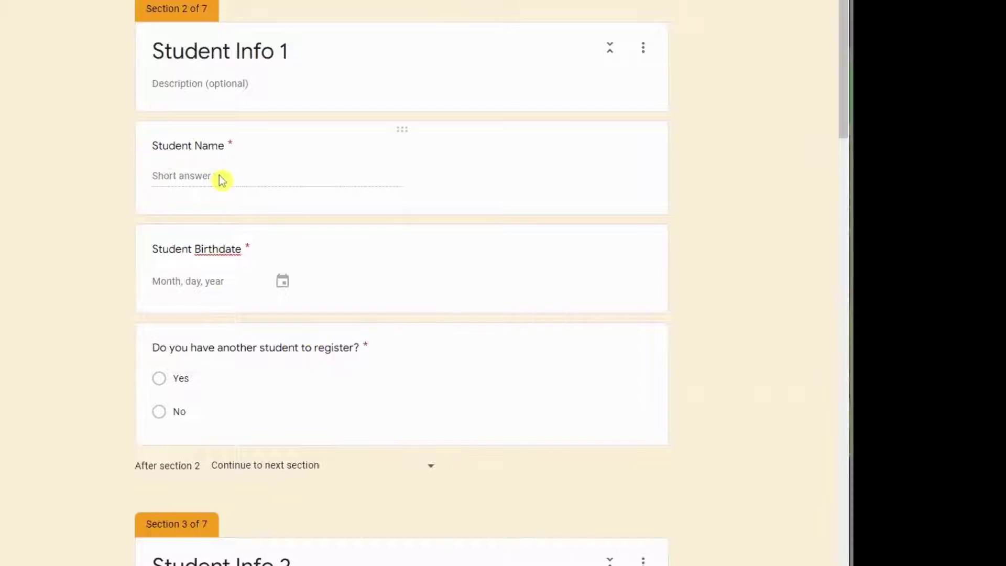
Select Student Name, then the Student Birthdate question to reveal its required Date answer type.
{"action": "left_click", "coordinate": [433, 204]}
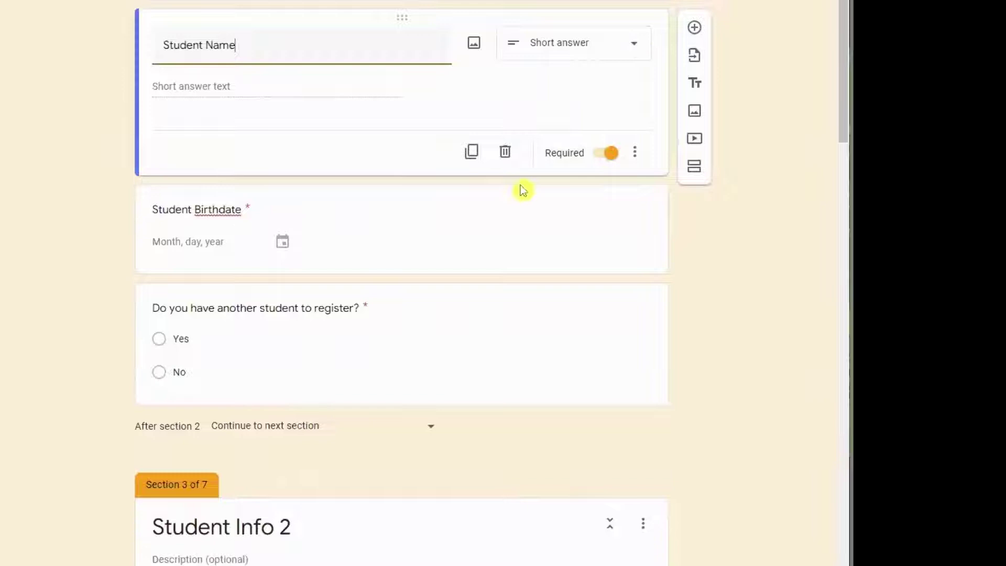
{"action": "left_click", "coordinate": [408, 202]}
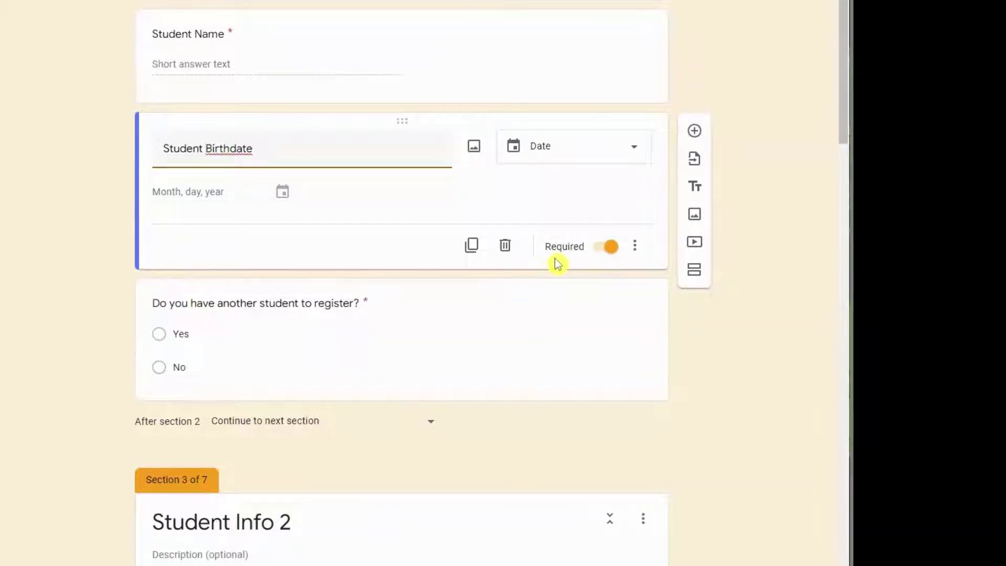
Confirm the another-student question routes Yes onward and No to section 4, Studio Policies.
{"action": "left_click", "coordinate": [262, 314]}
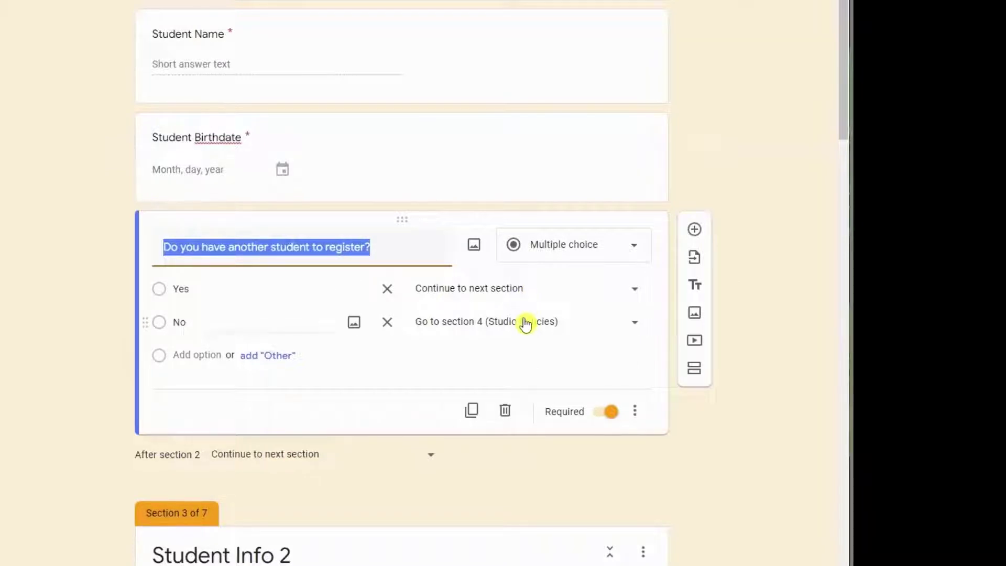
{"action": "left_click", "coordinate": [635, 414]}
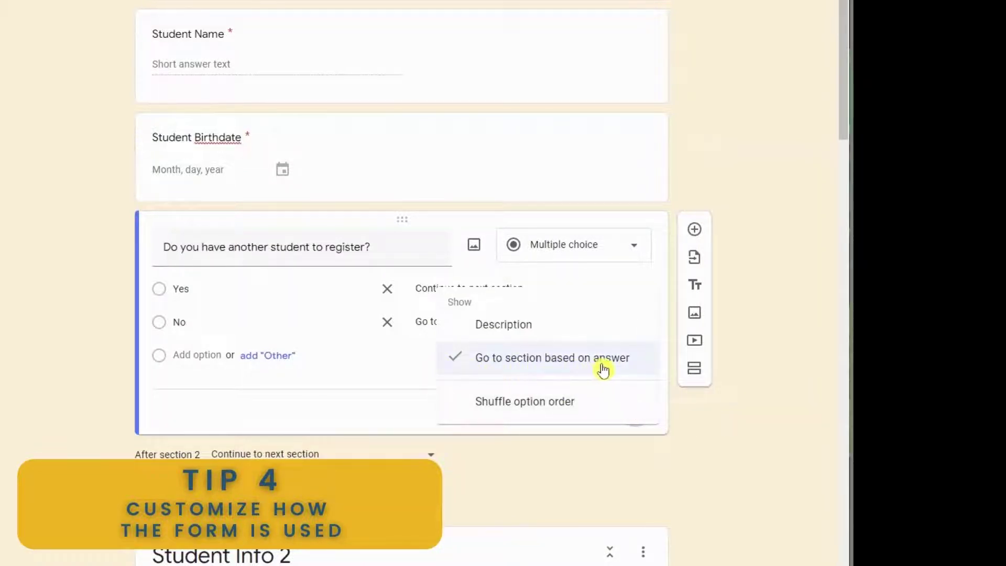
{"action": "left_click", "coordinate": [744, 426]}
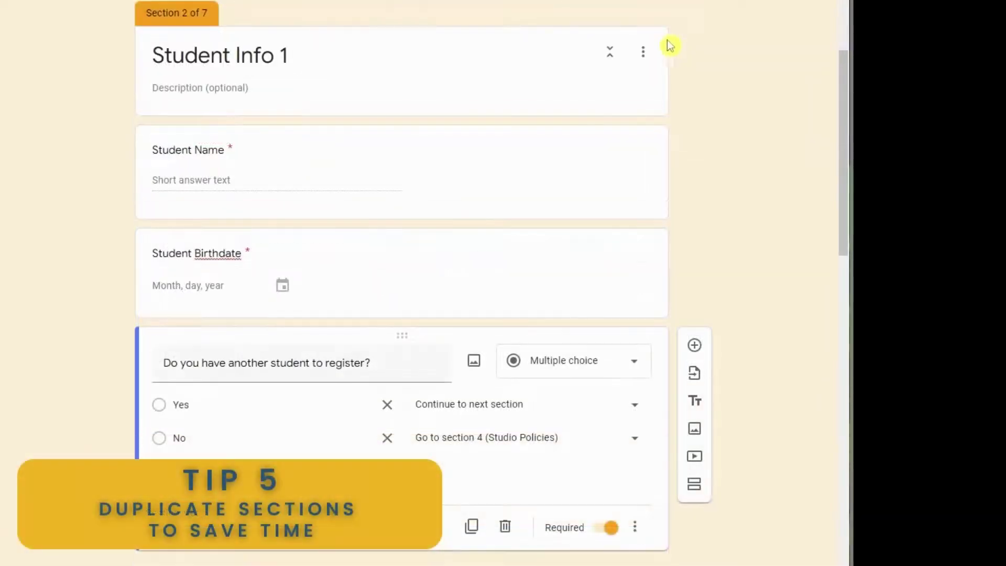
{"action": "left_click", "coordinate": [651, 61]}
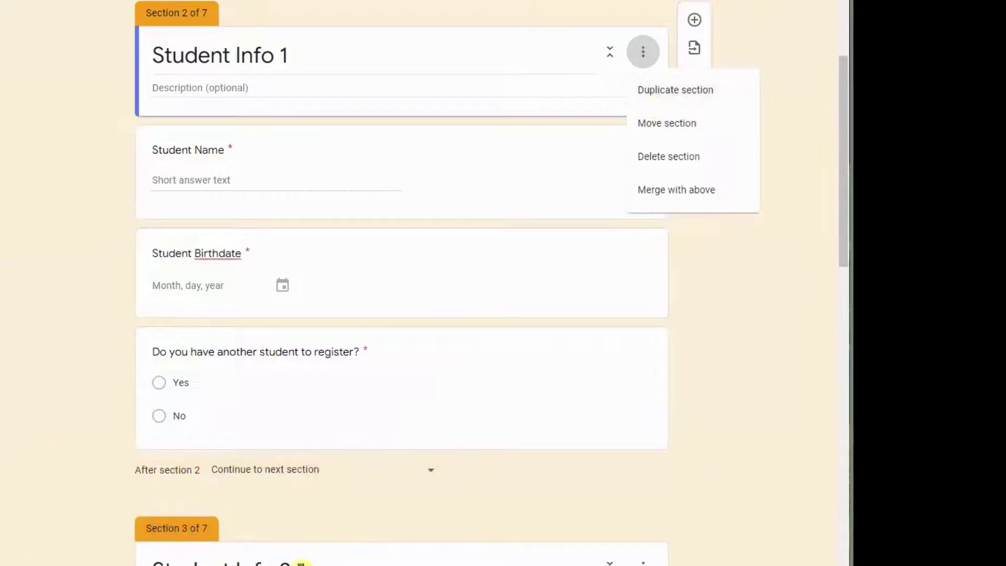
{"action": "left_click", "coordinate": [669, 504]}
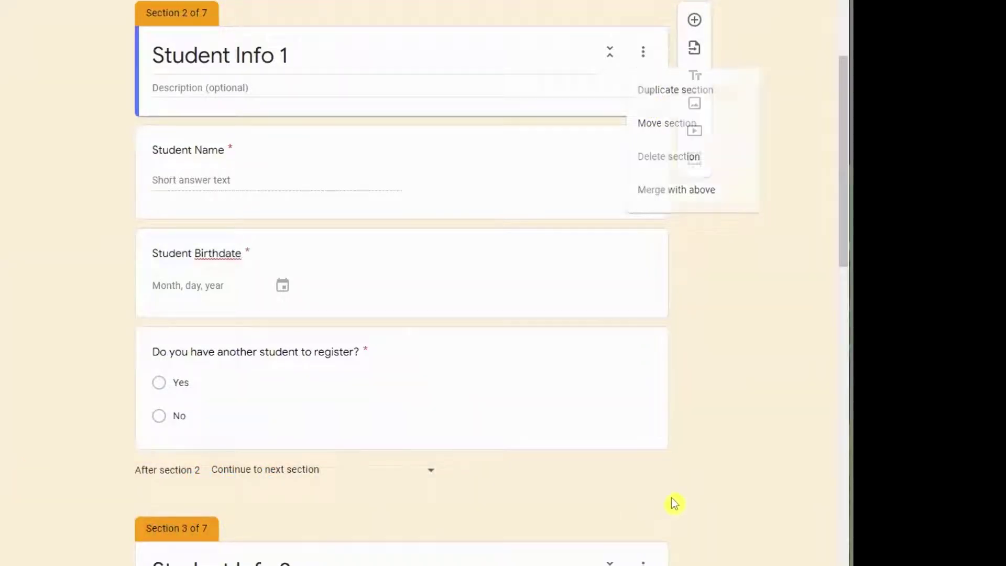
{"action": "left_click", "coordinate": [236, 377]}
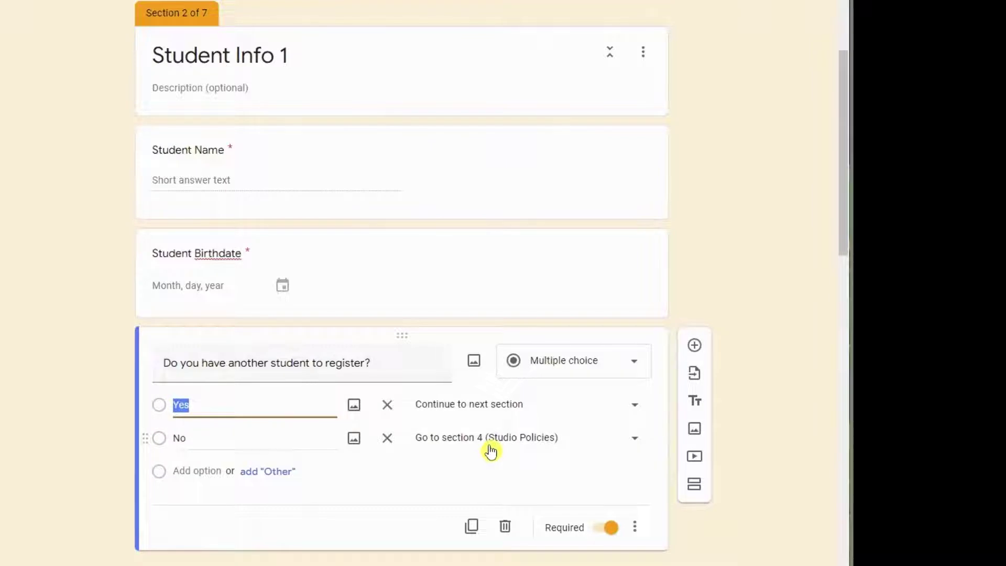
{"action": "scroll", "coordinate": [491, 451], "scroll_direction": "down", "scroll_amount": 3}
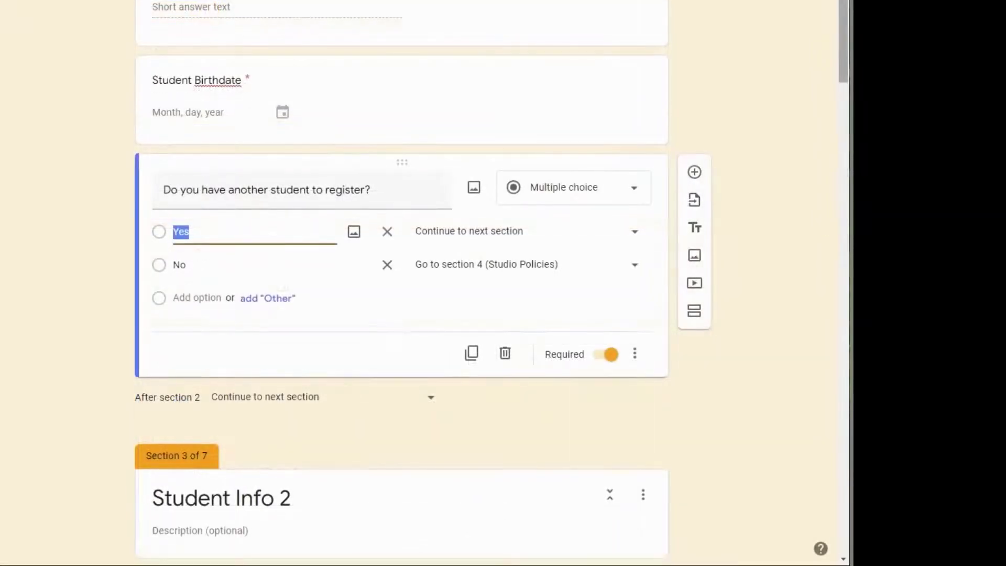
{"action": "scroll", "coordinate": [491, 283], "scroll_direction": "down", "scroll_amount": 5}
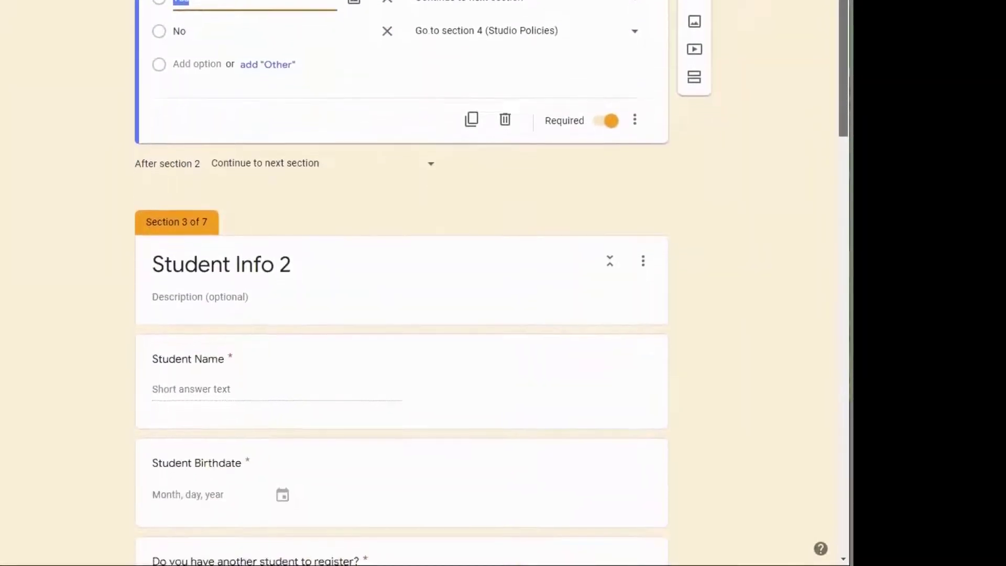
{"action": "scroll", "coordinate": [491, 283], "scroll_direction": "down", "scroll_amount": 3}
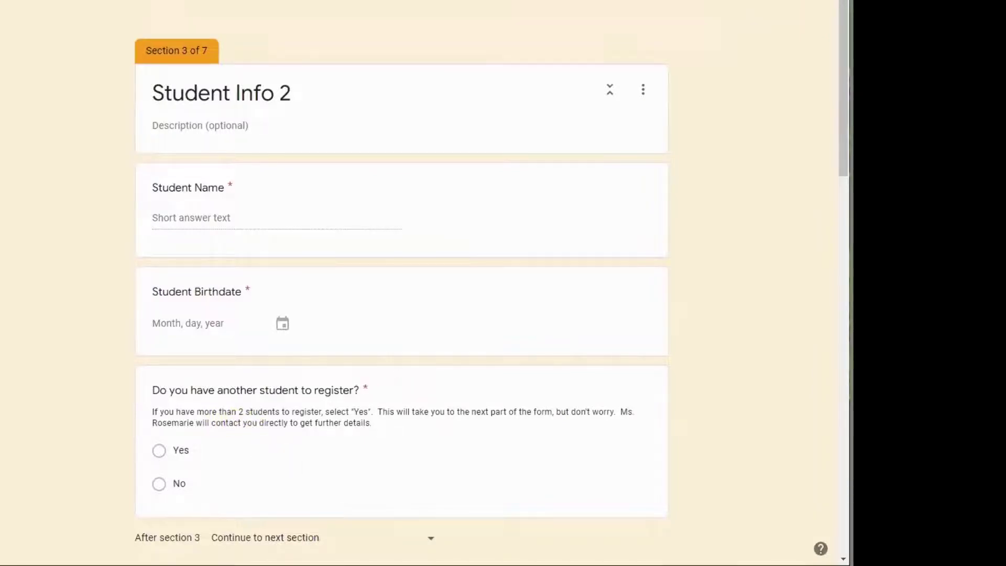
{"action": "left_click", "coordinate": [649, 510]}
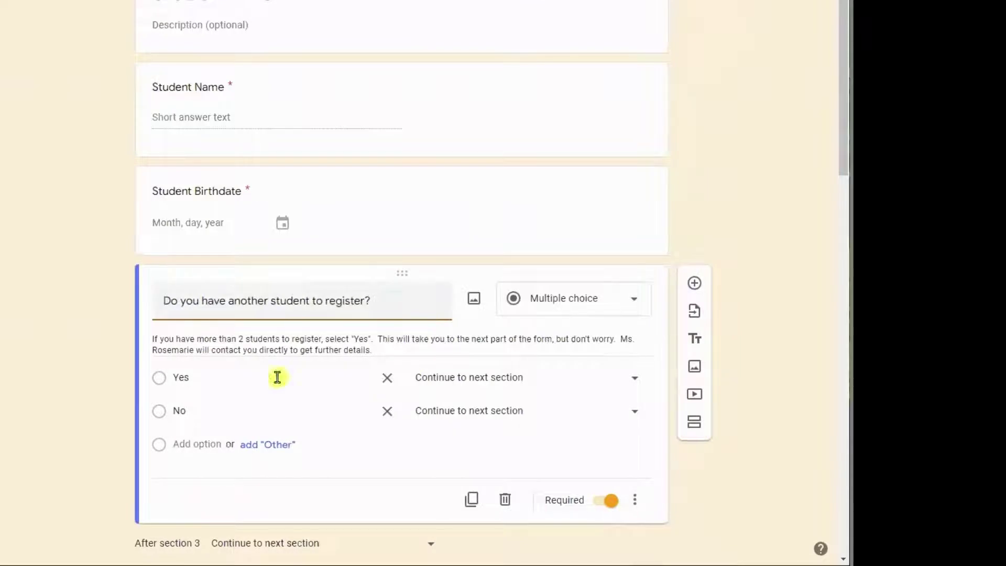
{"action": "left_click", "coordinate": [635, 502]}
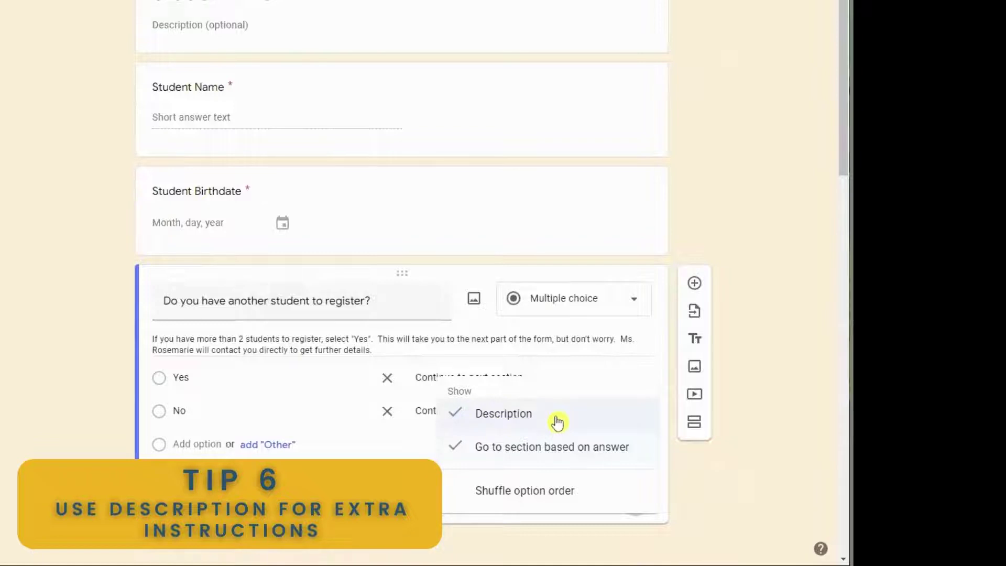
{"action": "left_click", "coordinate": [283, 384]}
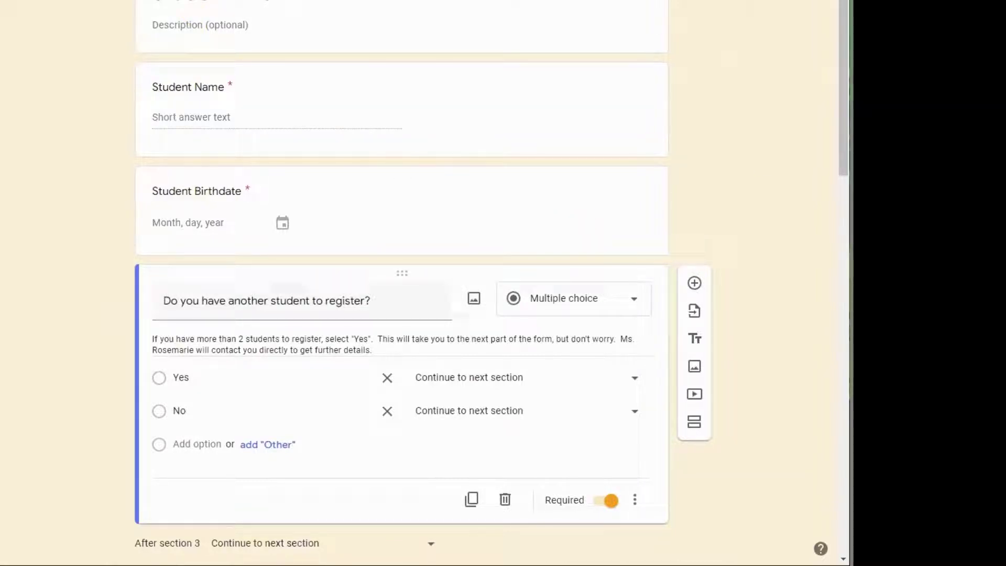
Scroll past Student Info 2 to Studio Policies with its policy blocks and terms question.
{"action": "scroll", "coordinate": [714, 294], "scroll_direction": "up", "scroll_amount": 2}
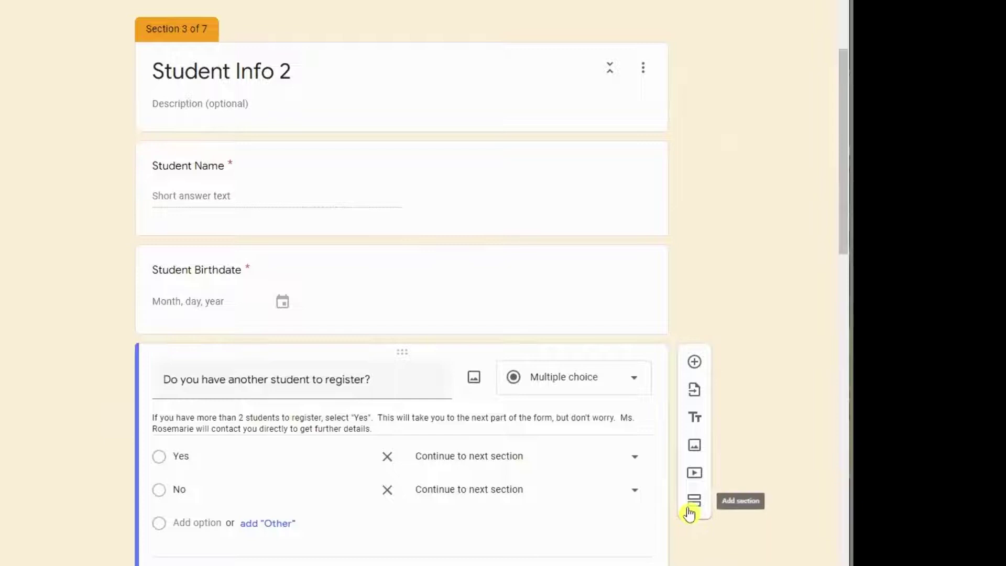
{"action": "scroll", "coordinate": [799, 292], "scroll_direction": "down", "scroll_amount": 8}
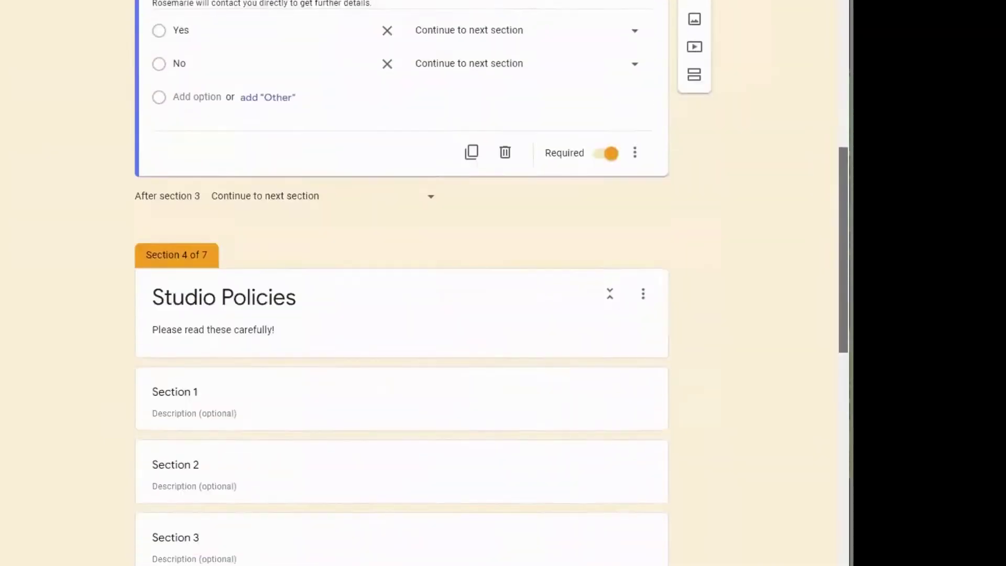
{"action": "scroll", "coordinate": [401, 283], "scroll_direction": "down", "scroll_amount": 6}
{"action": "scroll", "coordinate": [401, 283], "scroll_direction": "up", "scroll_amount": 1}
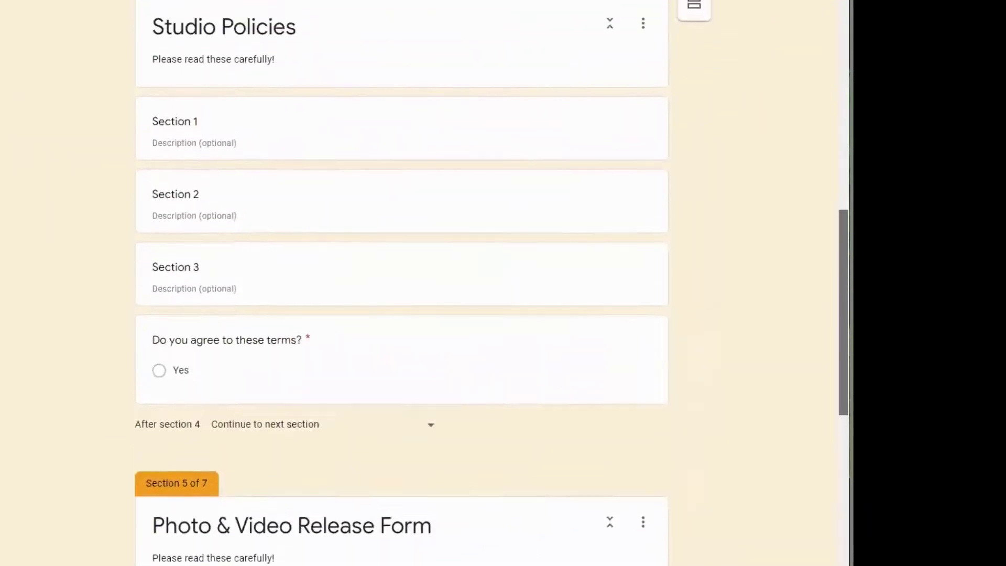
{"action": "scroll", "coordinate": [401, 283], "scroll_direction": "up", "scroll_amount": 2}
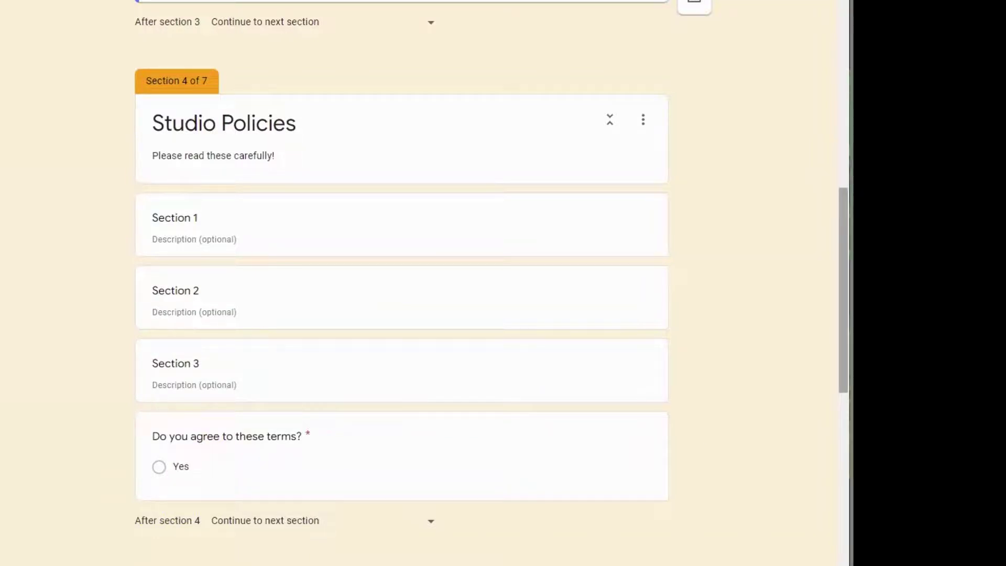
{"action": "scroll", "coordinate": [492, 283], "scroll_direction": "down", "scroll_amount": 1}
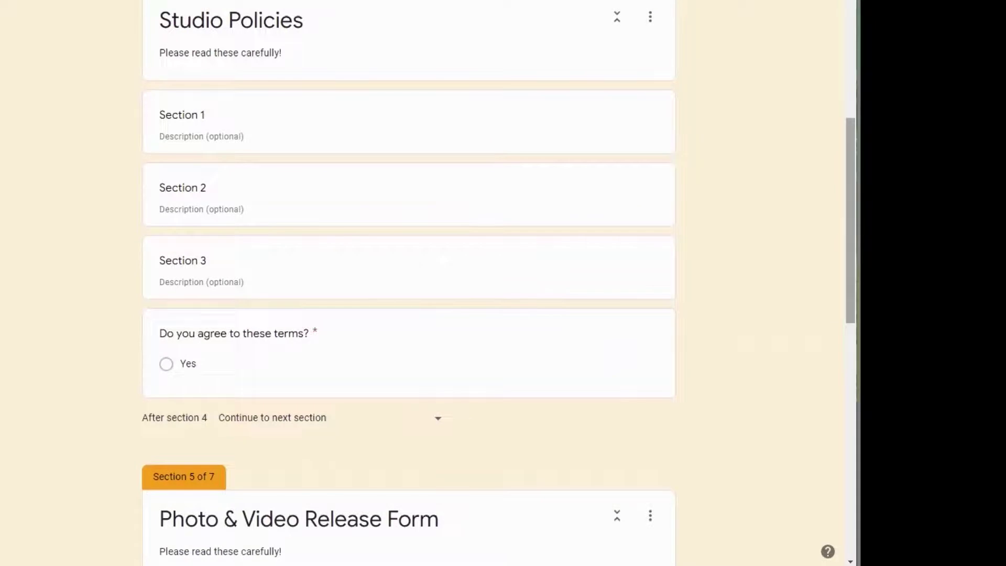
Scroll to section 5, Photo & Video Release Form, and its grant-rights question.
{"action": "scroll", "coordinate": [807, 374], "scroll_direction": "down", "scroll_amount": 7}
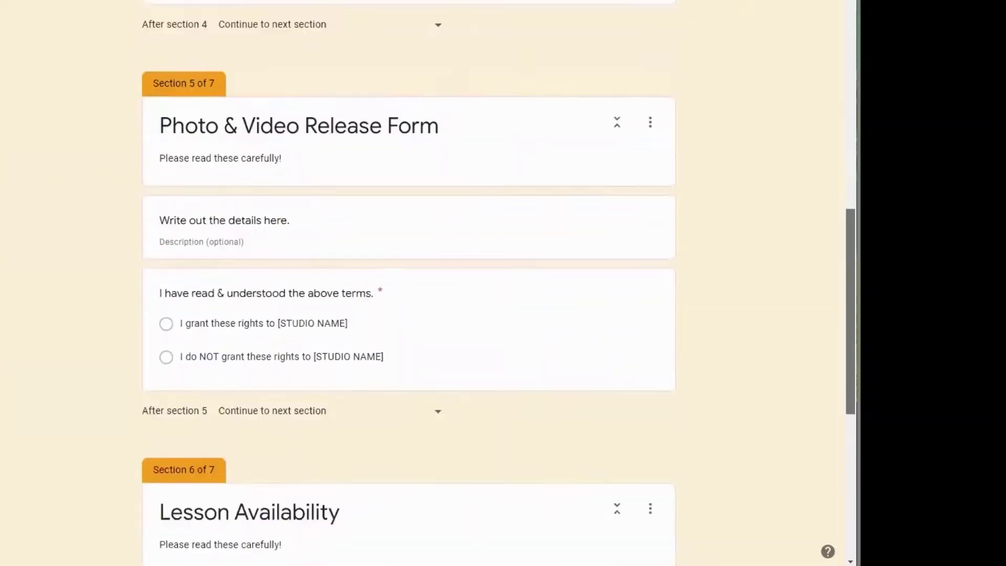
{"action": "scroll", "coordinate": [850, 315], "scroll_direction": "down", "scroll_amount": 2}
{"action": "scroll", "coordinate": [849, 314], "scroll_direction": "up", "scroll_amount": 3}
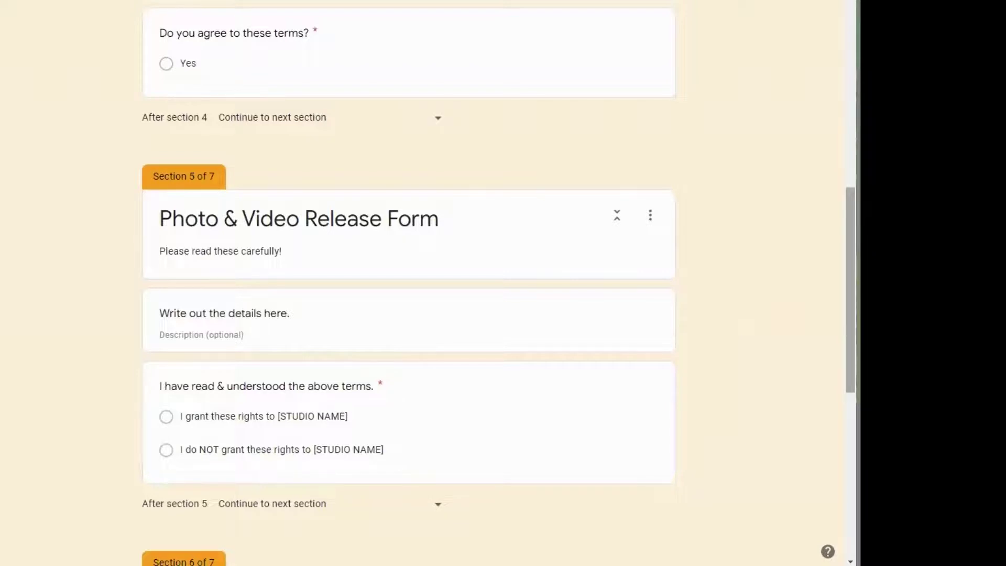
Scroll to section 6, Lesson Availability, with its Yes/No/Maybe and long-answer questions.
{"action": "scroll", "coordinate": [409, 282], "scroll_direction": "down", "scroll_amount": 6}
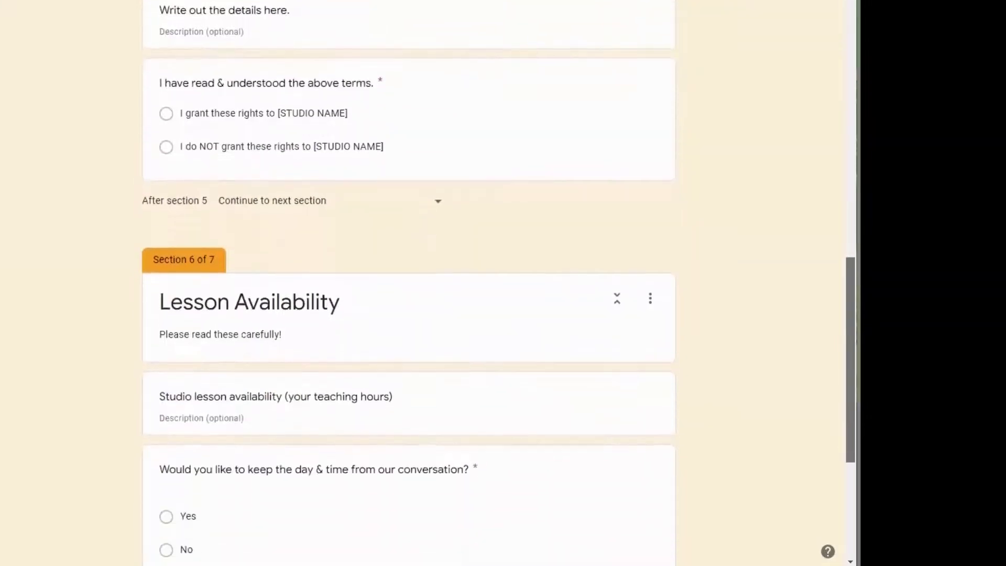
{"action": "scroll", "coordinate": [273, 251], "scroll_direction": "down", "scroll_amount": 5}
{"action": "scroll", "coordinate": [273, 251], "scroll_direction": "up", "scroll_amount": 1}
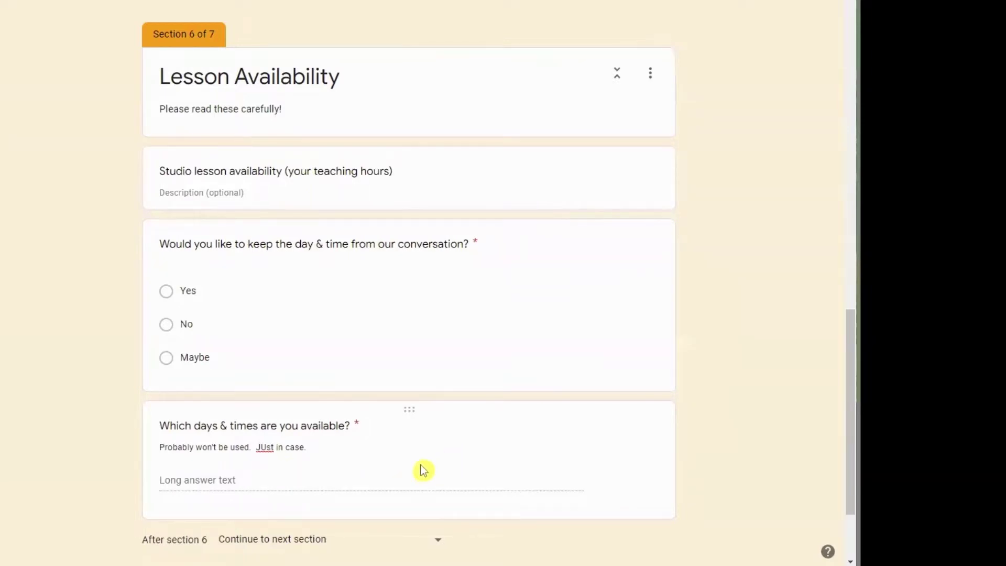
Correct 'JUst' to 'Just' in the 'Which days & times are you available?' description.
{"action": "left_click", "coordinate": [275, 450]}
{"action": "key", "text": "End"}
{"action": "key", "text": "BackSpace"}
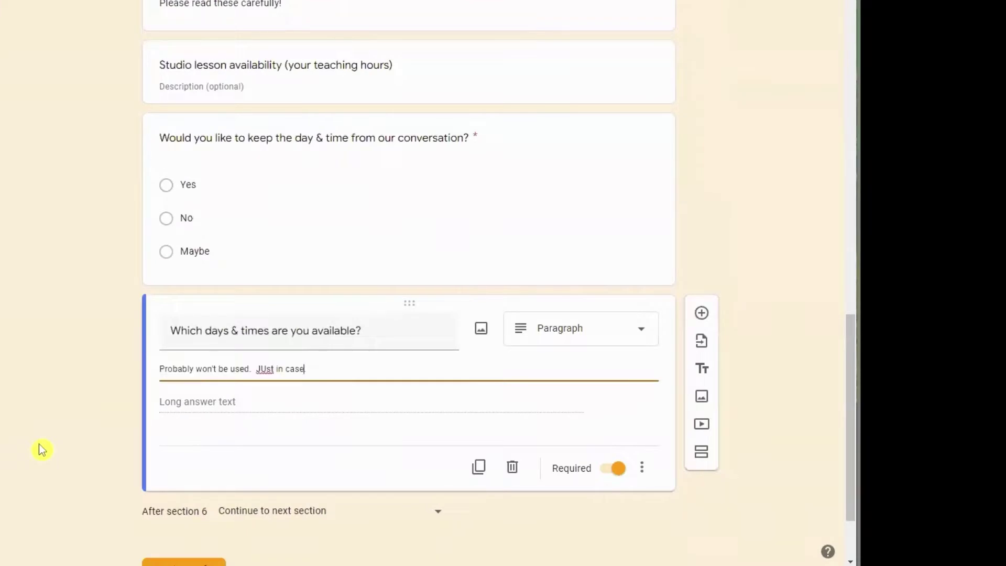
{"action": "key", "text": "ctrl+shift+Left"}
{"action": "type", "text": "Just"}
{"action": "left_click", "coordinate": [826, 388]}
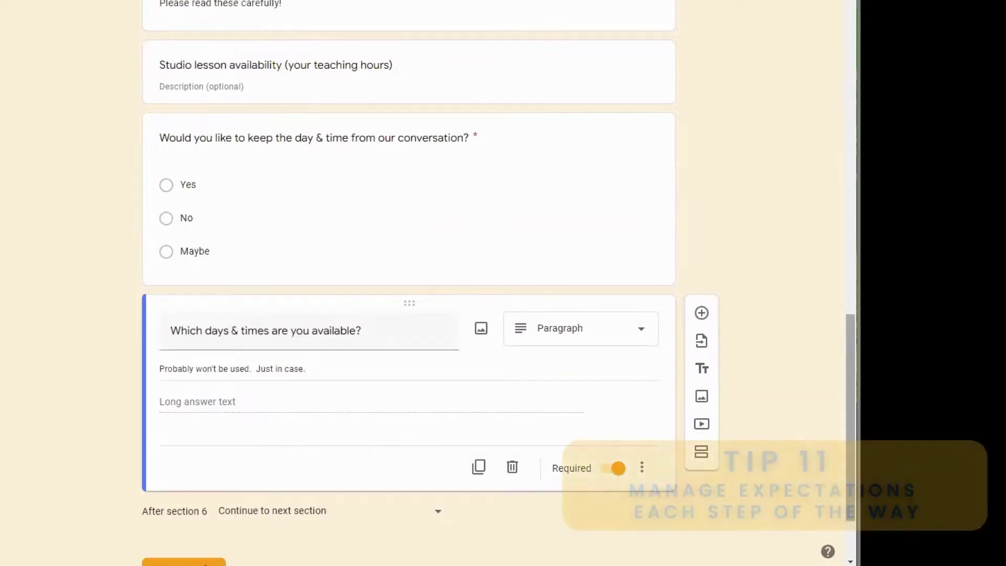
{"action": "scroll", "coordinate": [361, 516], "scroll_direction": "down", "scroll_amount": 3}
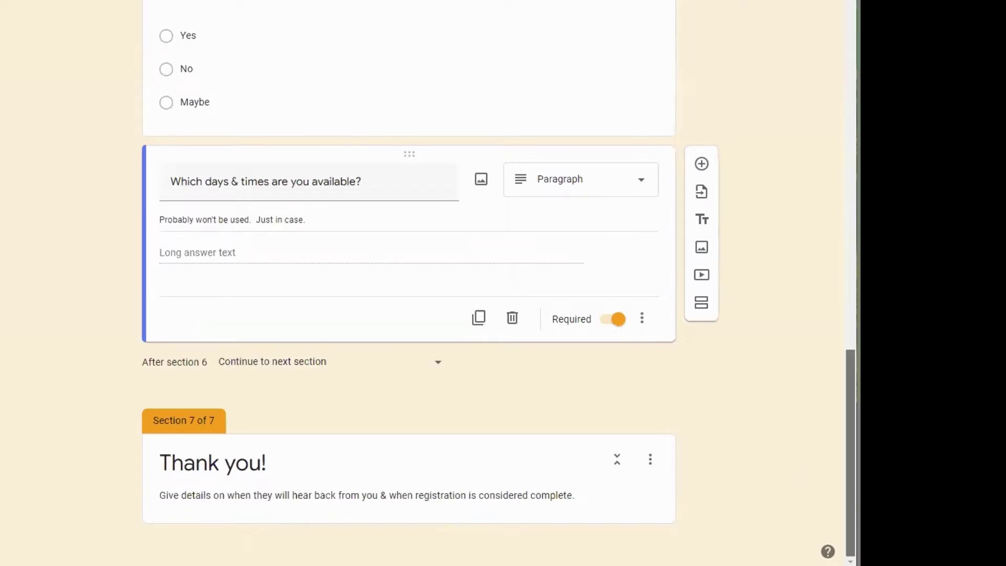
Scroll back up to the Address, City, Phone #, Email Address and Best Way questions.
{"action": "scroll", "coordinate": [797, 95], "scroll_direction": "up", "scroll_amount": 20}
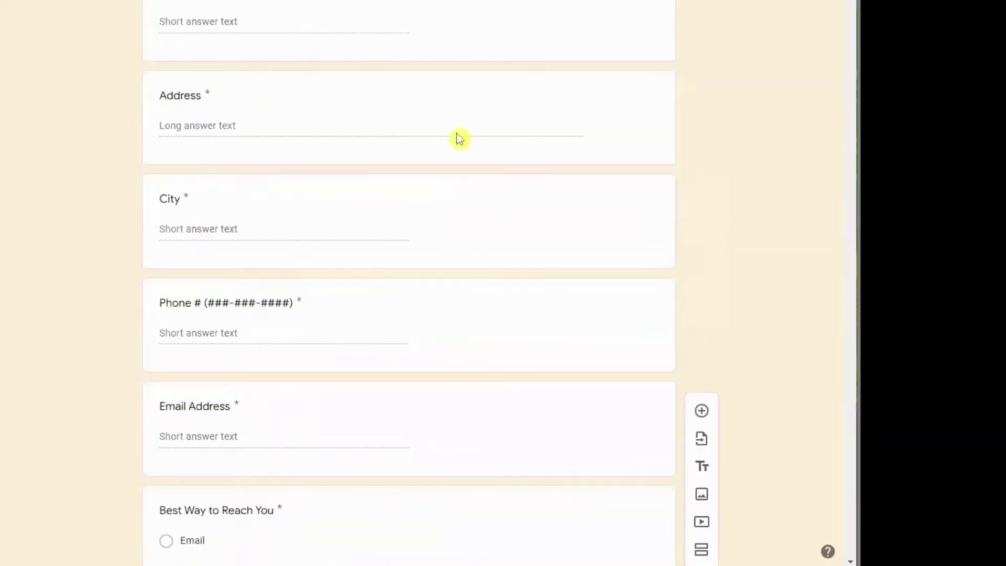